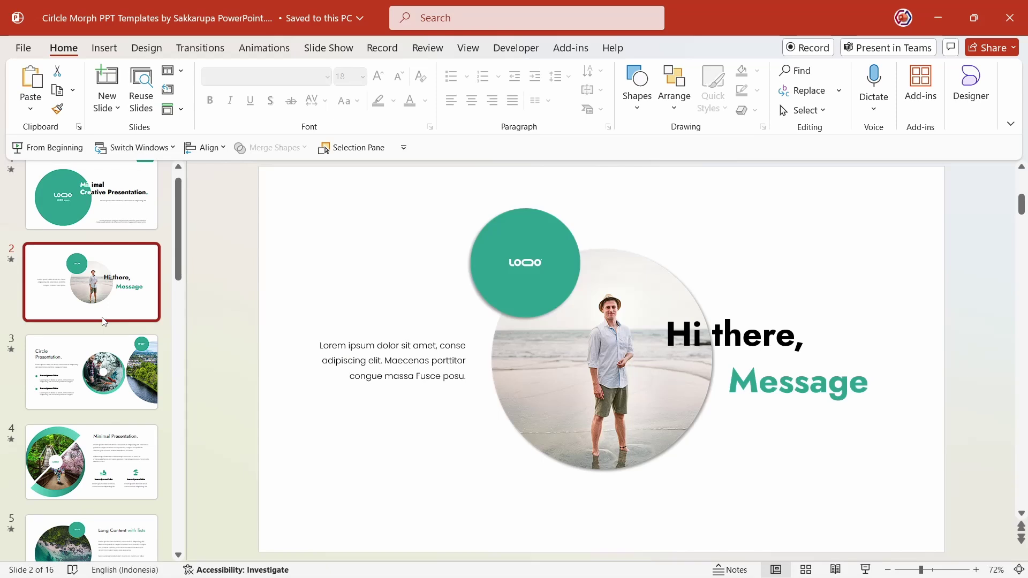
- Replace slide 2's circular photo with man-5208156_1920.jpg from this device
click(581, 359)
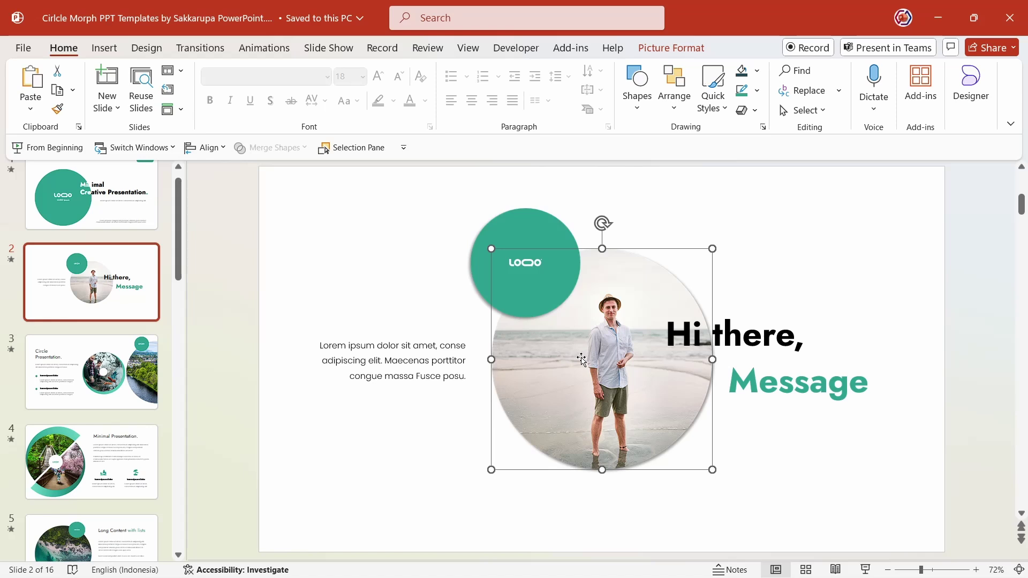
right_click(582, 360)
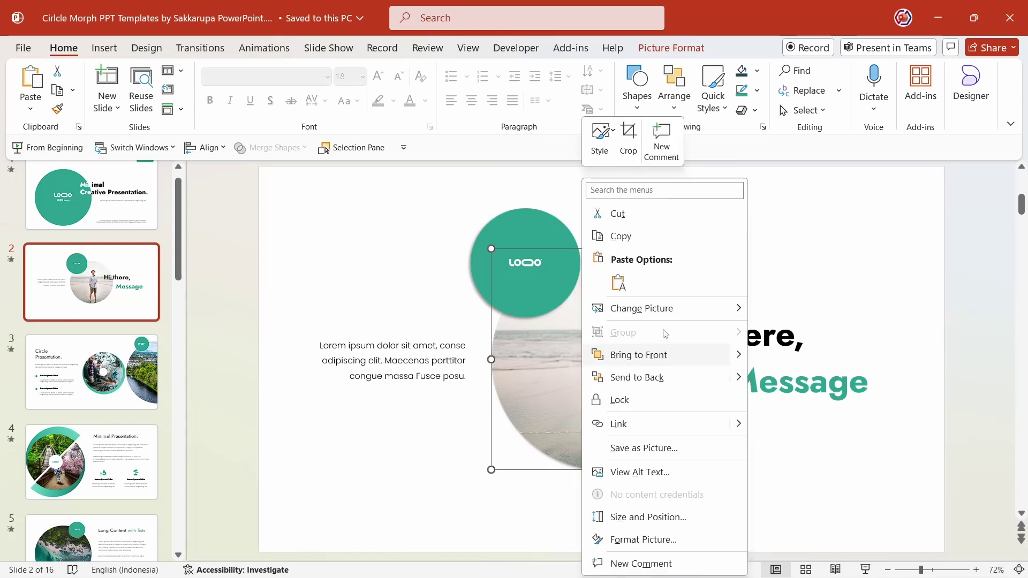
mouse_move(643, 309)
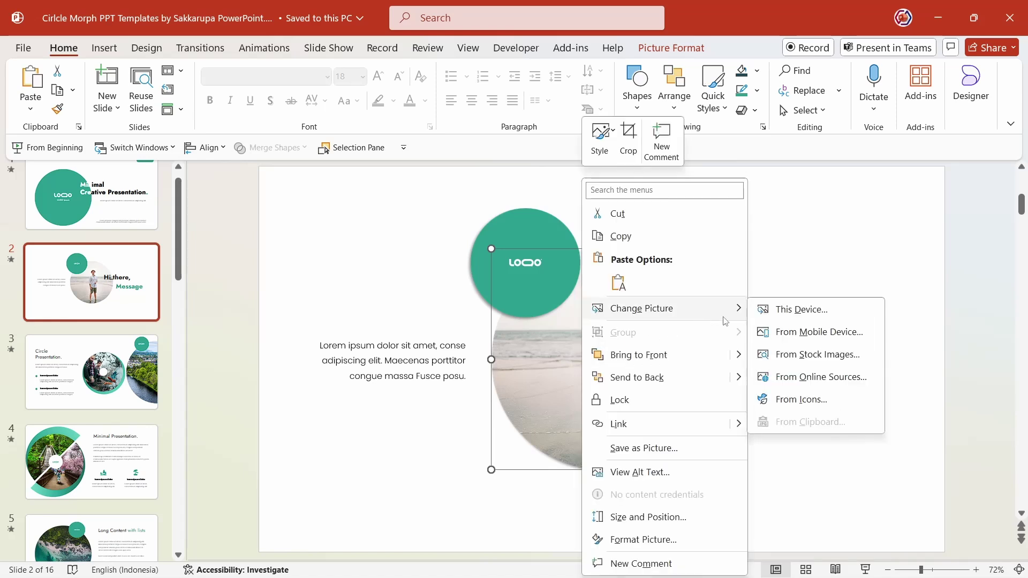
click(844, 315)
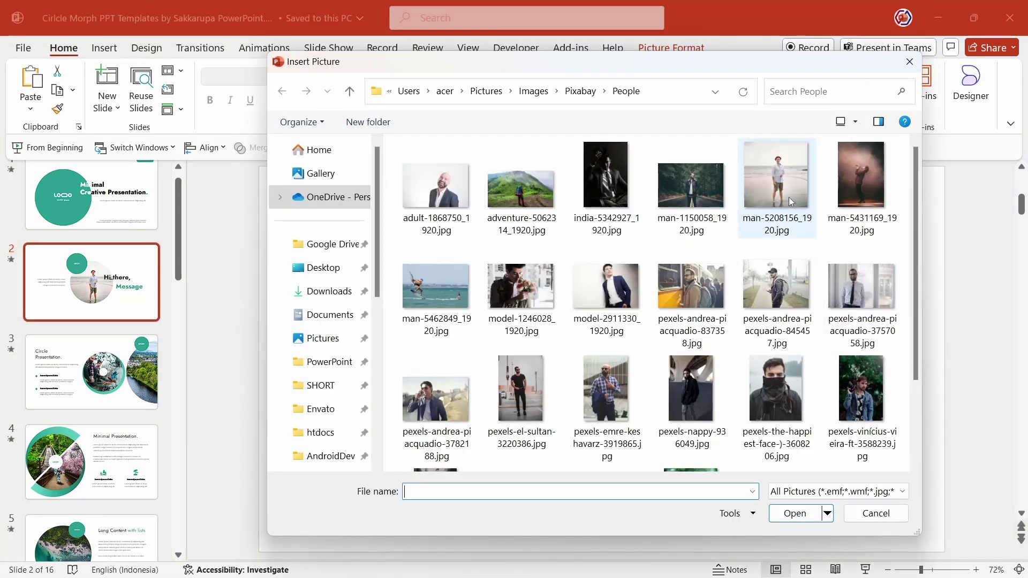
double_click(788, 197)
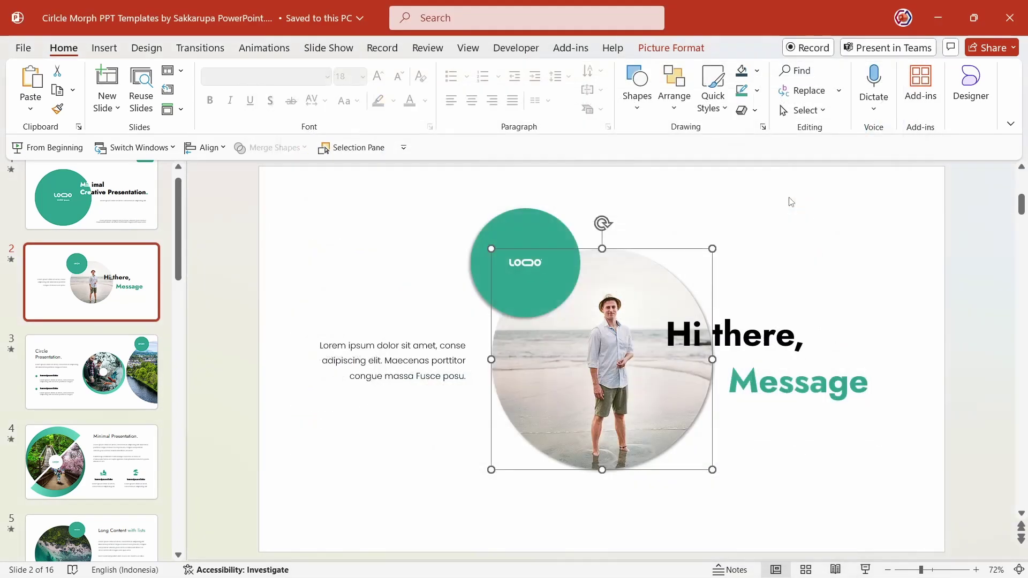
- Crop the slide 2 photo so the man appears larger and slightly further left in the circle
click(699, 50)
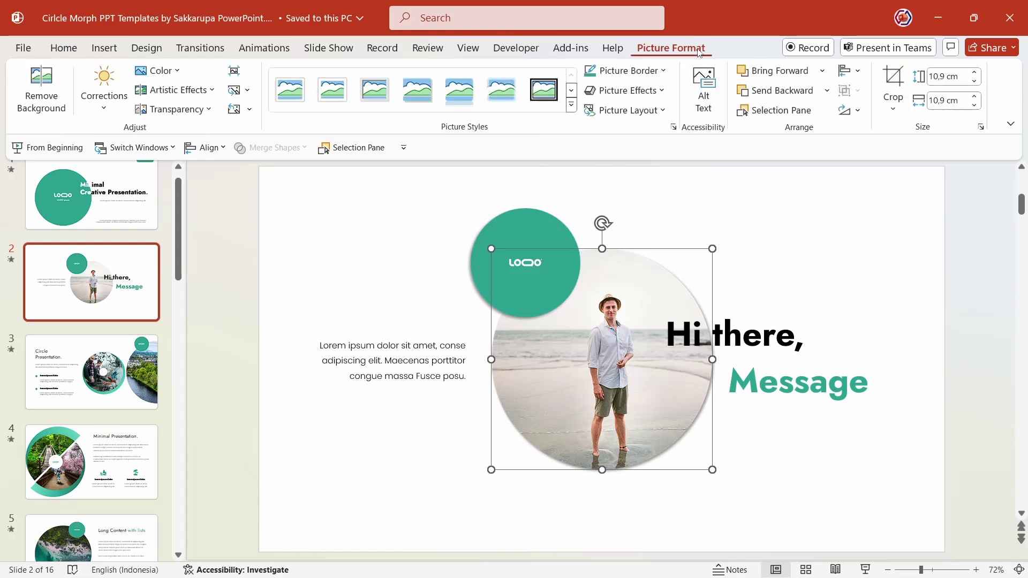
click(892, 80)
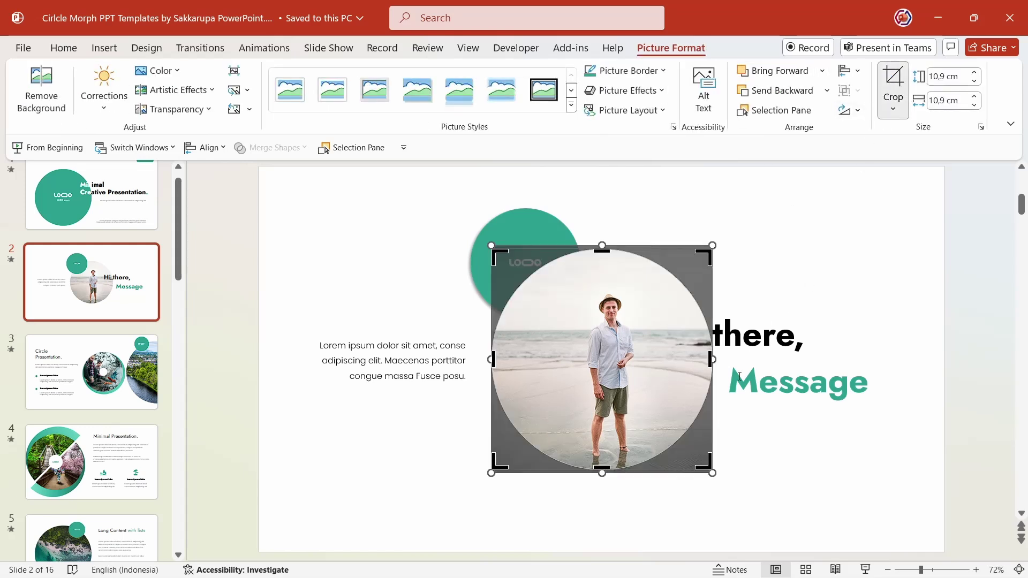
drag(713, 473, 758, 520)
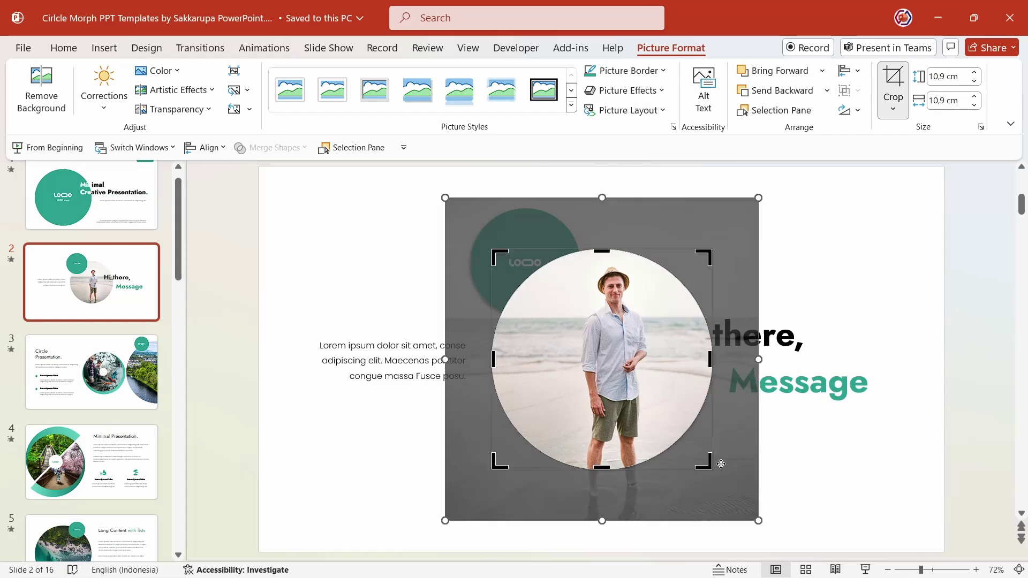
drag(642, 388, 628, 387)
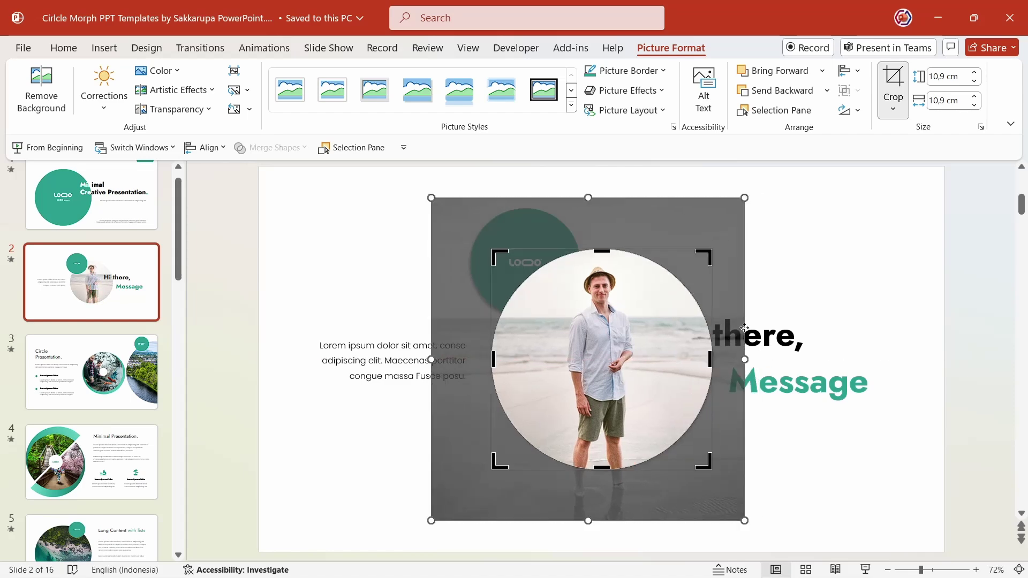
click(823, 286)
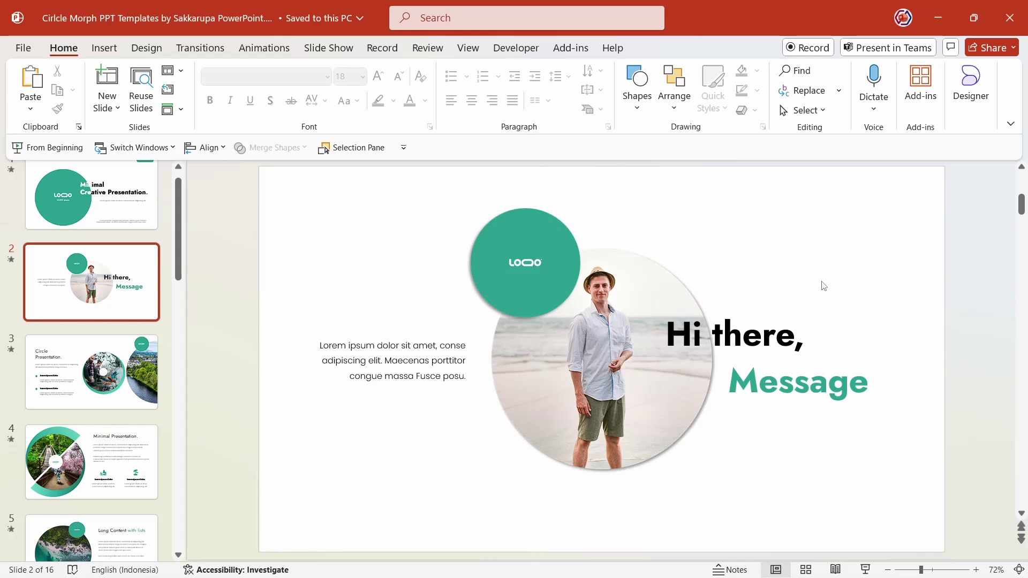
click(584, 360)
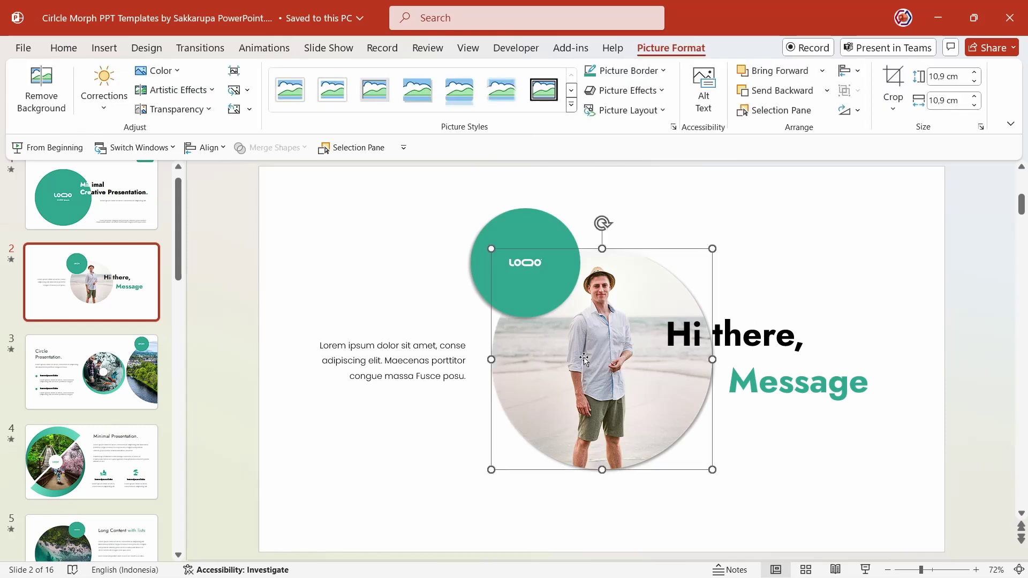
- Delete the cropped photo and insert man-5208156_1920.jpg into the empty circle placeholder
key(Delete)
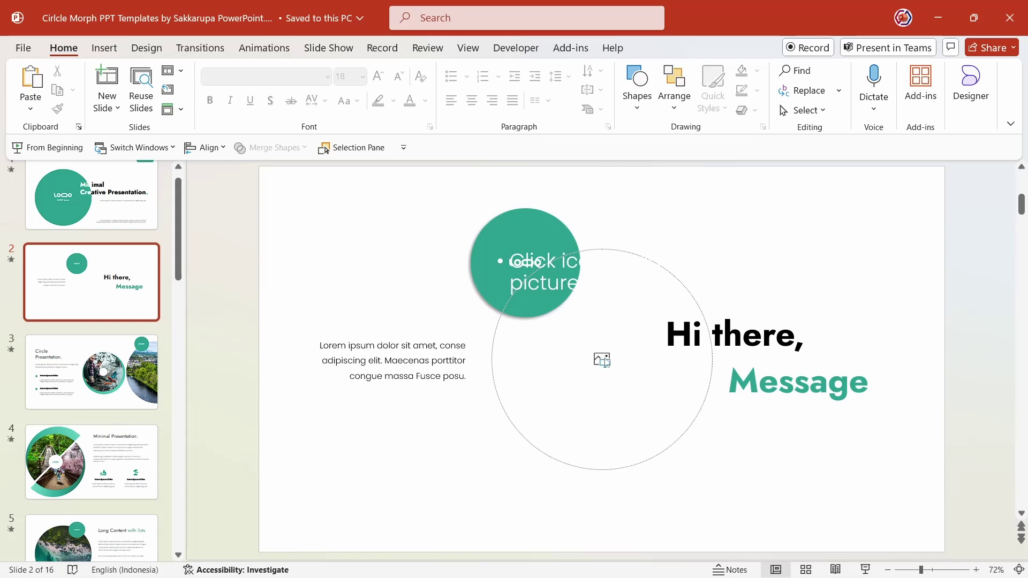
click(602, 359)
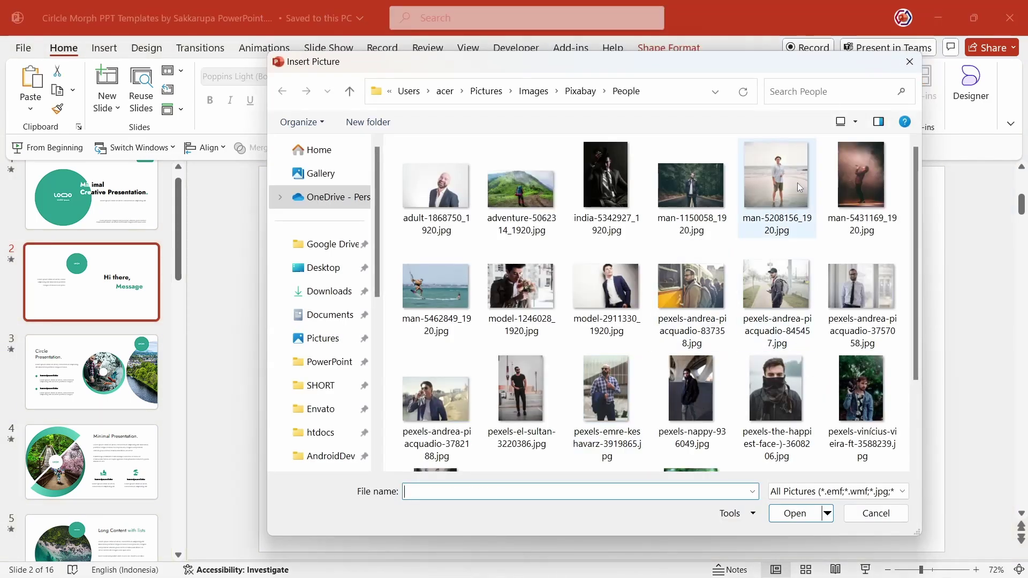
double_click(798, 187)
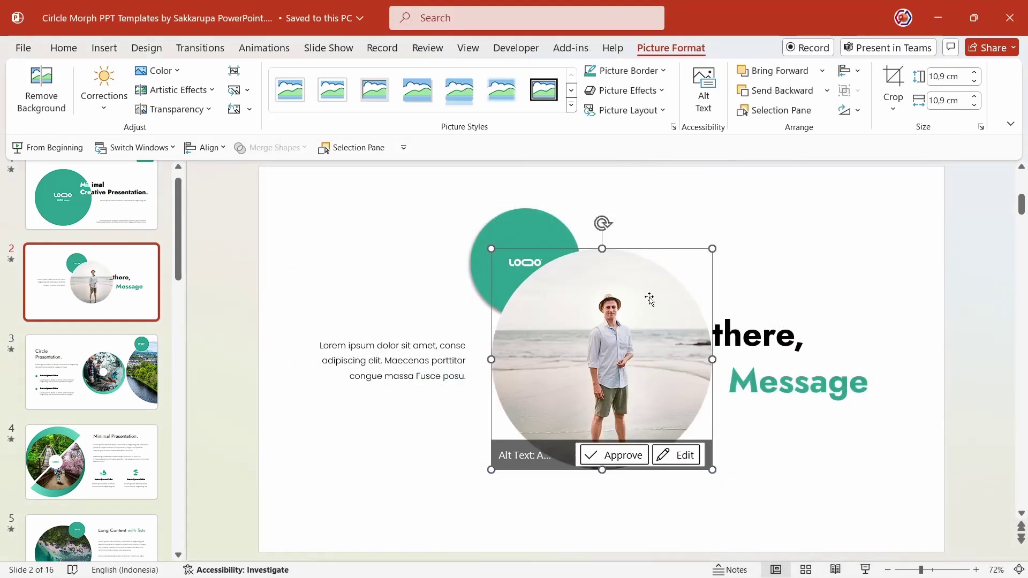
- Send the inserted beach photo behind the logo and heading
right_click(649, 299)
click(696, 377)
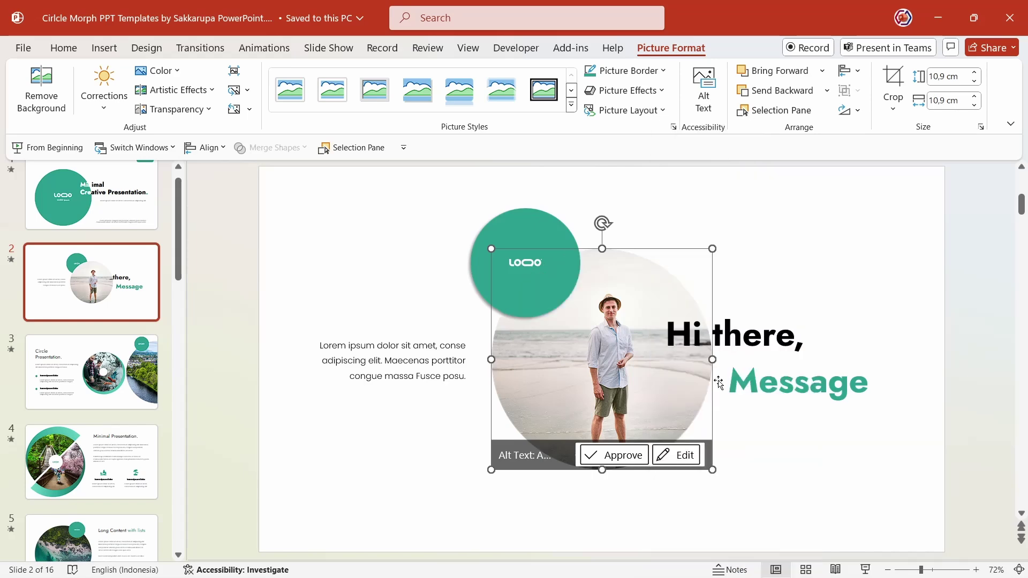
click(794, 298)
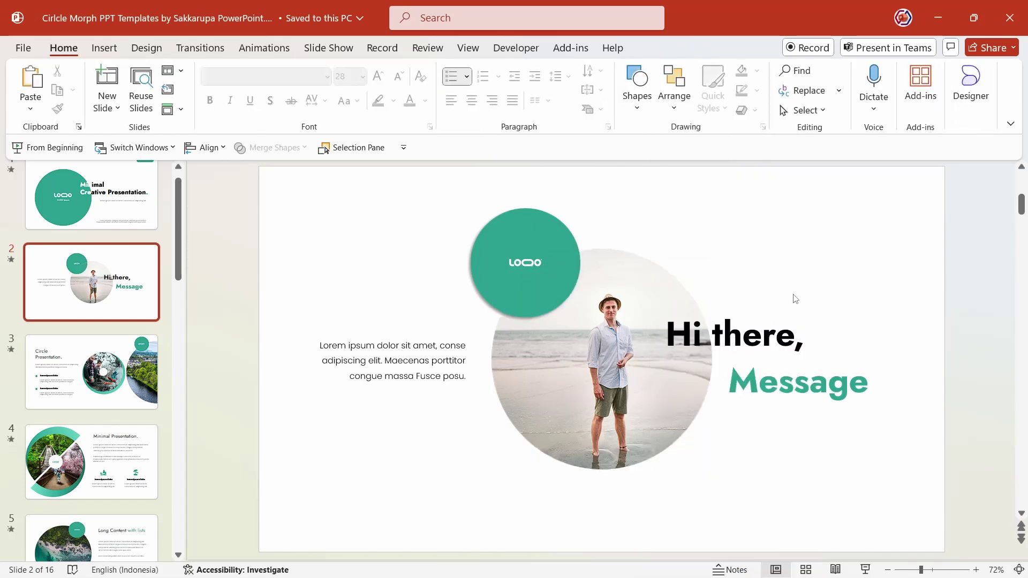
- Go to slide 13, the MY 2025 layout, and try selecting its vertical banner text
click(144, 396)
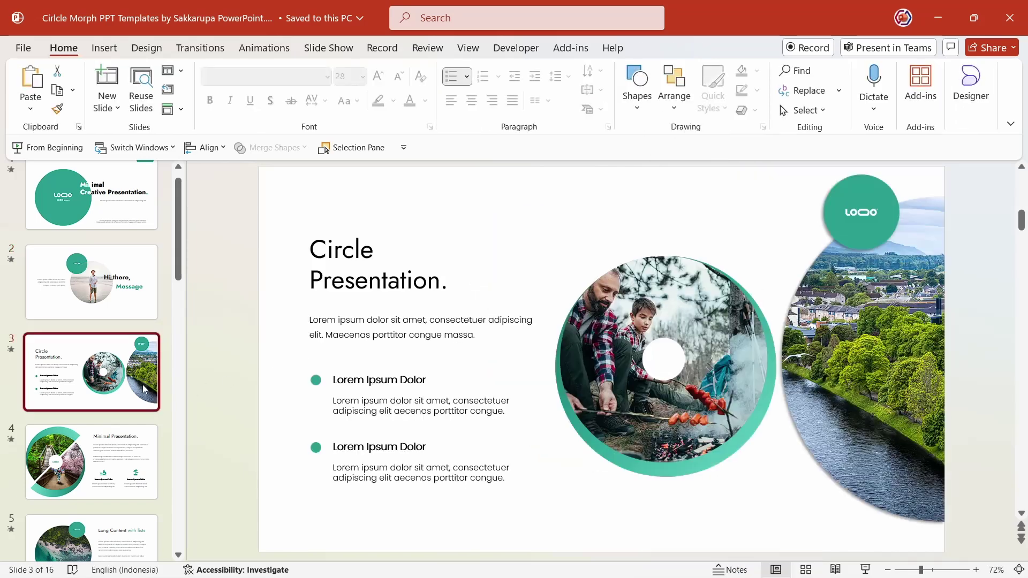
scroll(142, 404, down, 2)
scroll(141, 404, down, 3)
scroll(142, 404, down, 2)
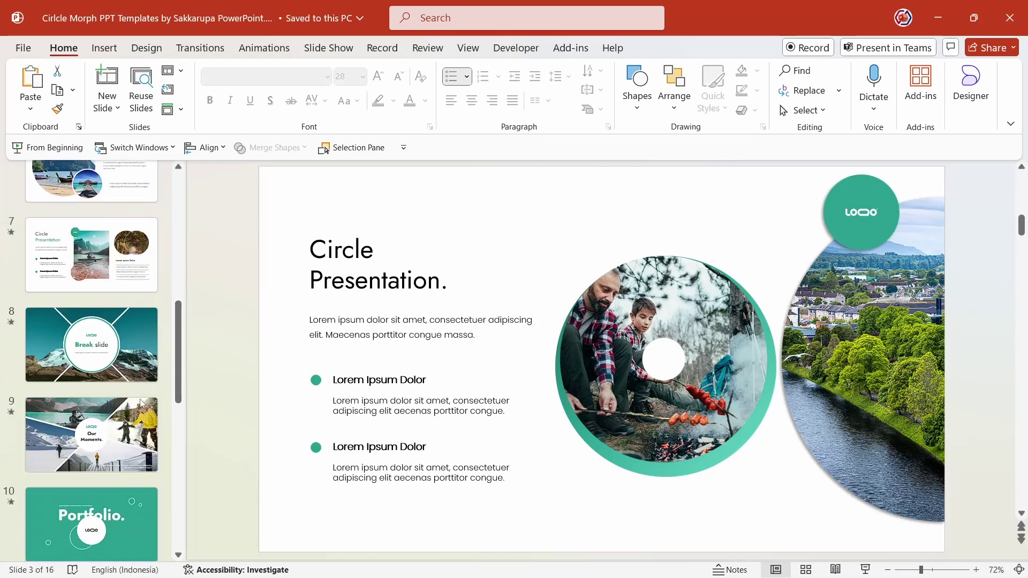
scroll(140, 409, down, 1)
scroll(133, 419, down, 1)
scroll(133, 419, down, 1)
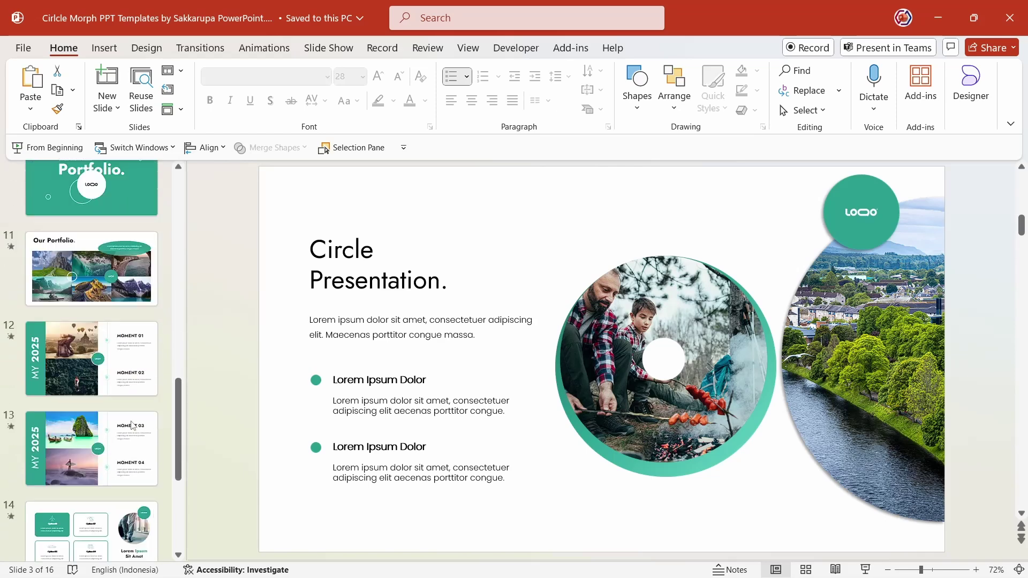
scroll(128, 416, down, 2)
click(121, 413)
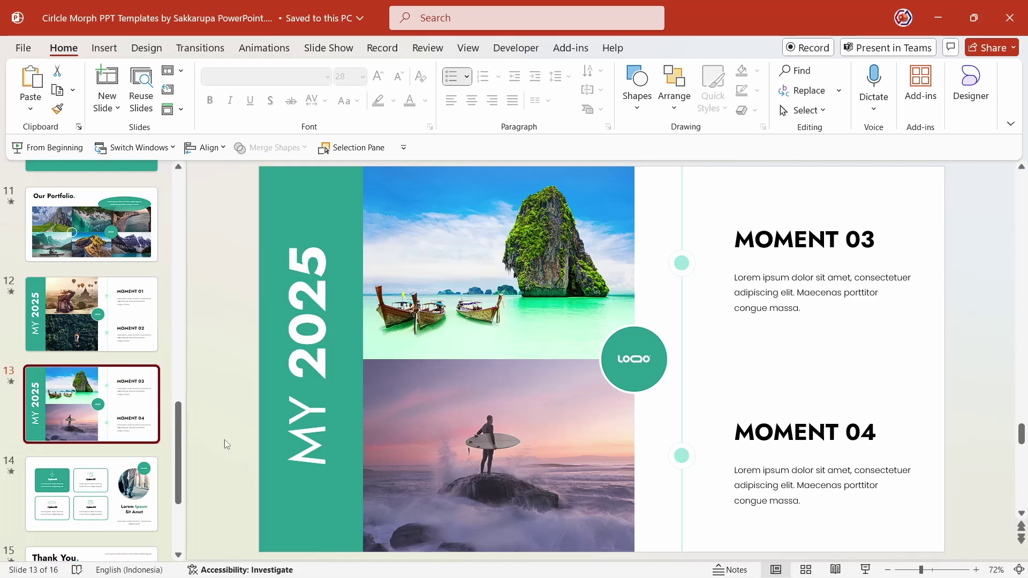
mouse_move(310, 315)
mouse_down()
mouse_move(338, 427)
mouse_move(321, 447)
mouse_up()
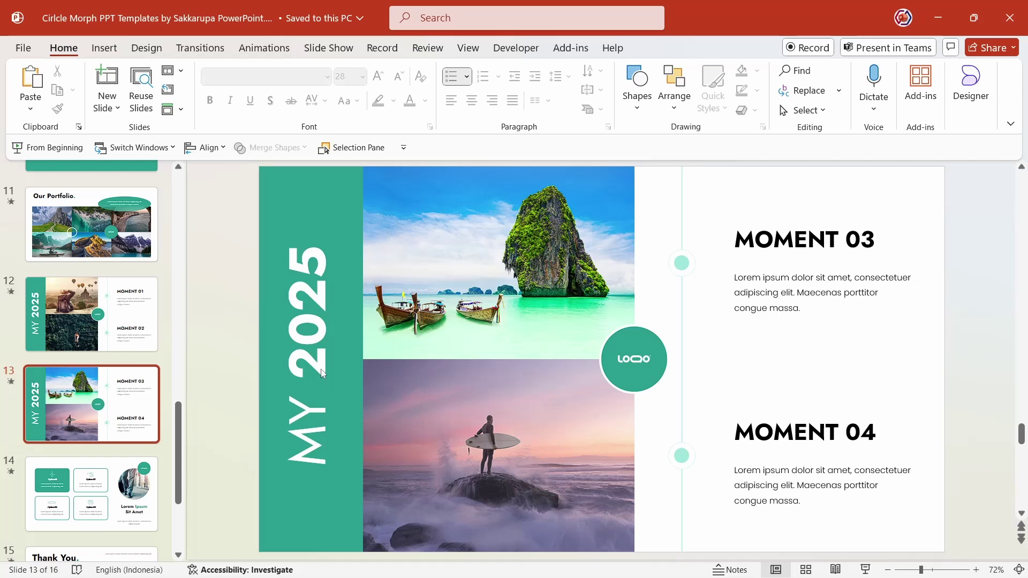
- In Slide Master view, change the layout's vertical banner from MY 2025 to MY 2026, then close the master
shift+click(776, 569)
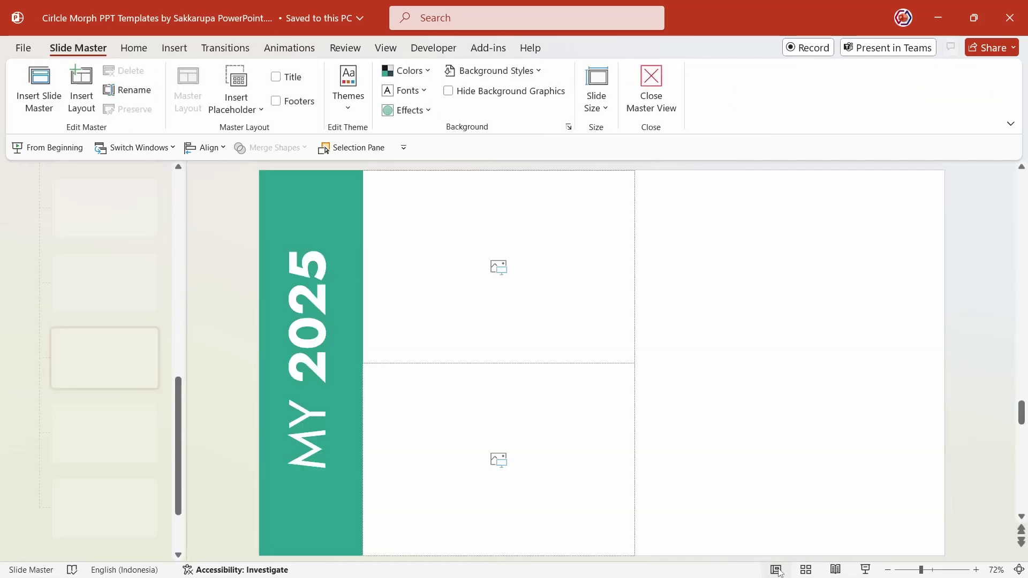
click(311, 315)
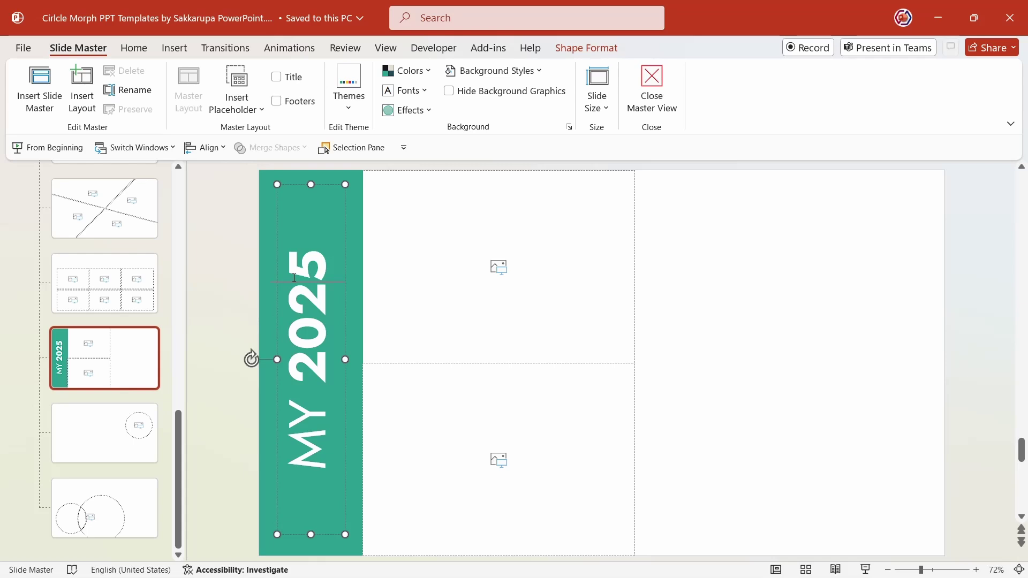
text(6)
key(Delete)
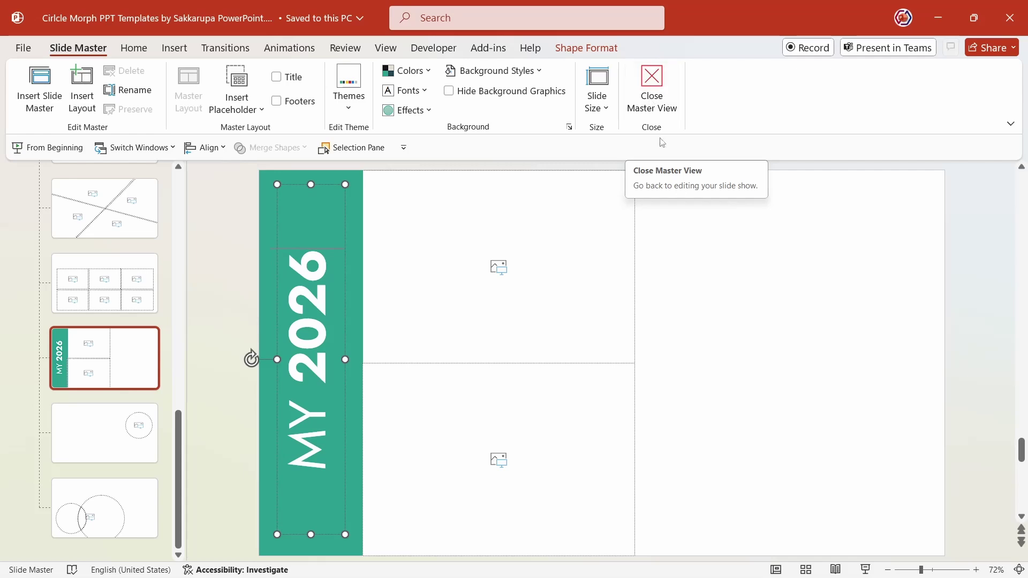
click(776, 569)
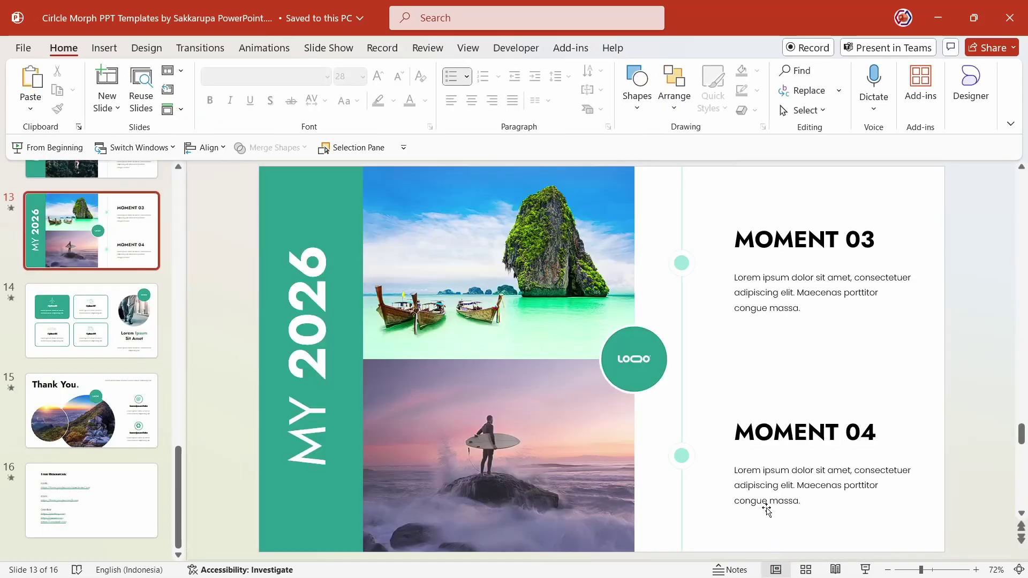
- Revisit slides 12 and 13 and show slide 13's Pan transition settings
scroll(111, 261, up, 2)
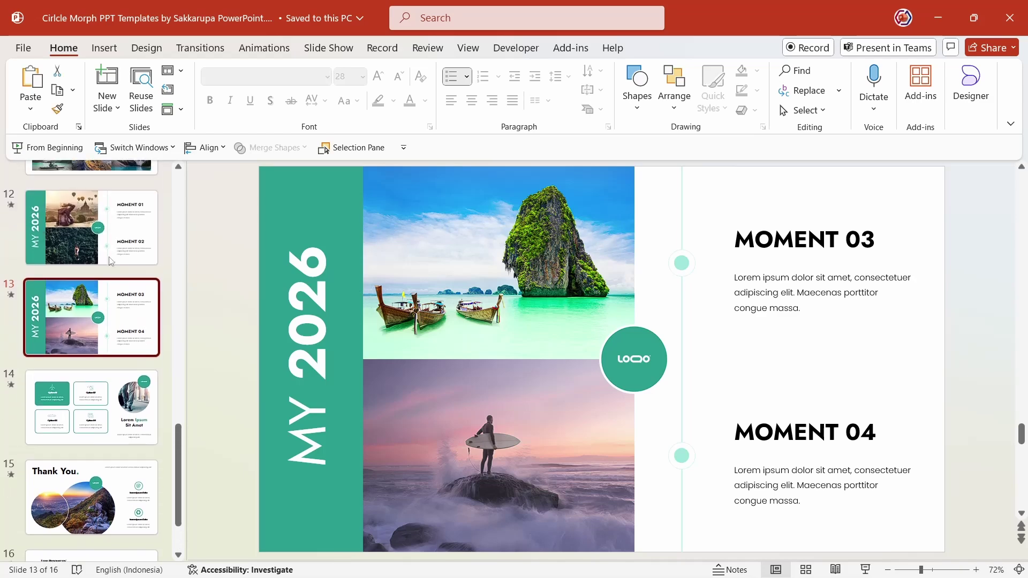
click(102, 249)
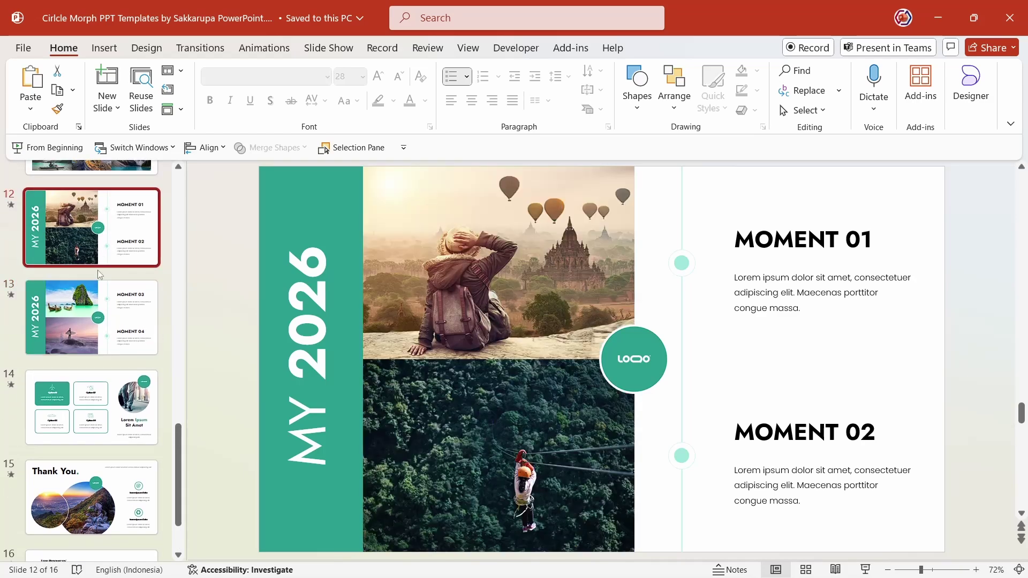
click(102, 314)
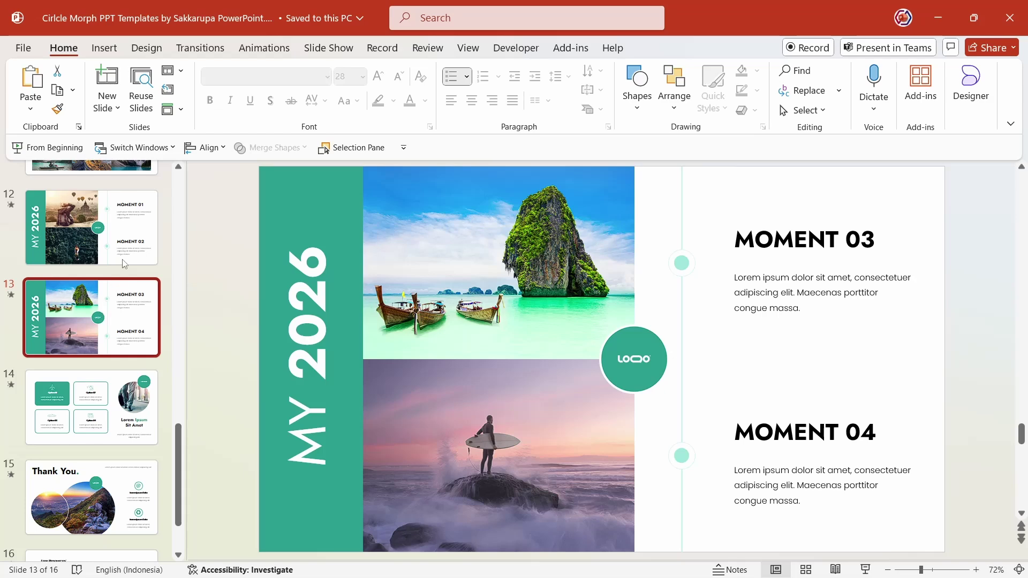
click(197, 49)
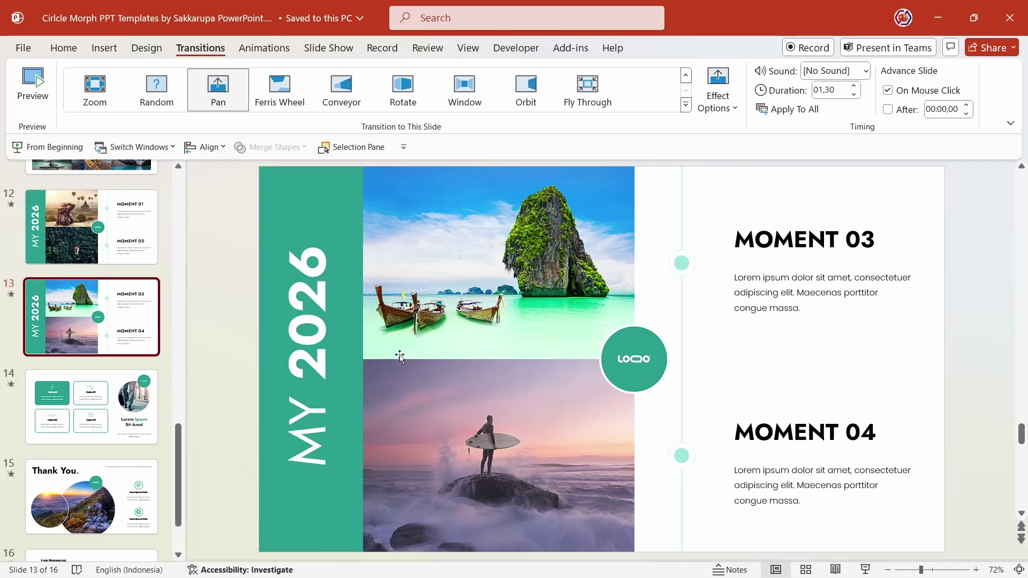
scroll(112, 279, up, 2)
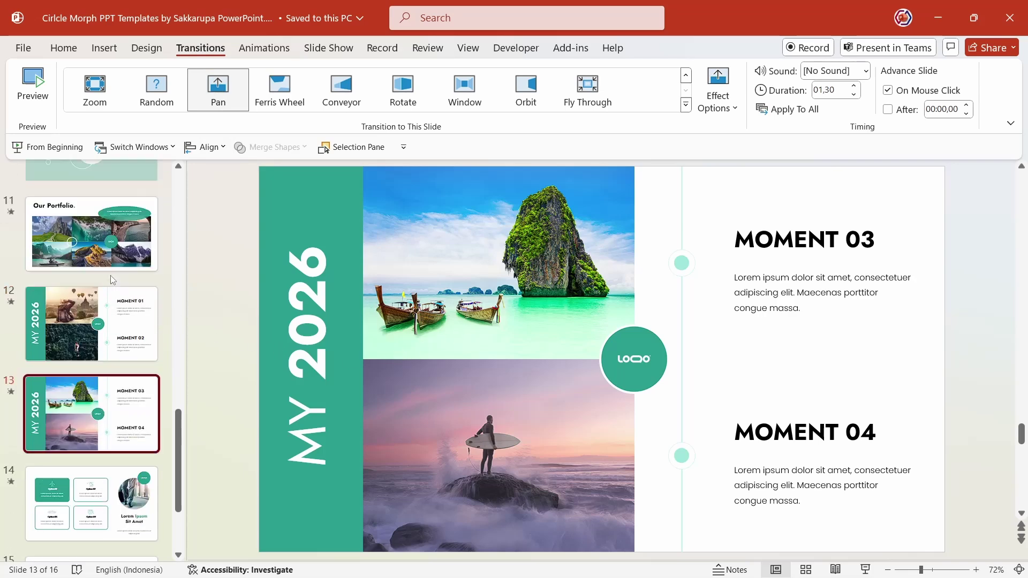
scroll(113, 280, up, 4)
scroll(112, 279, down, 3)
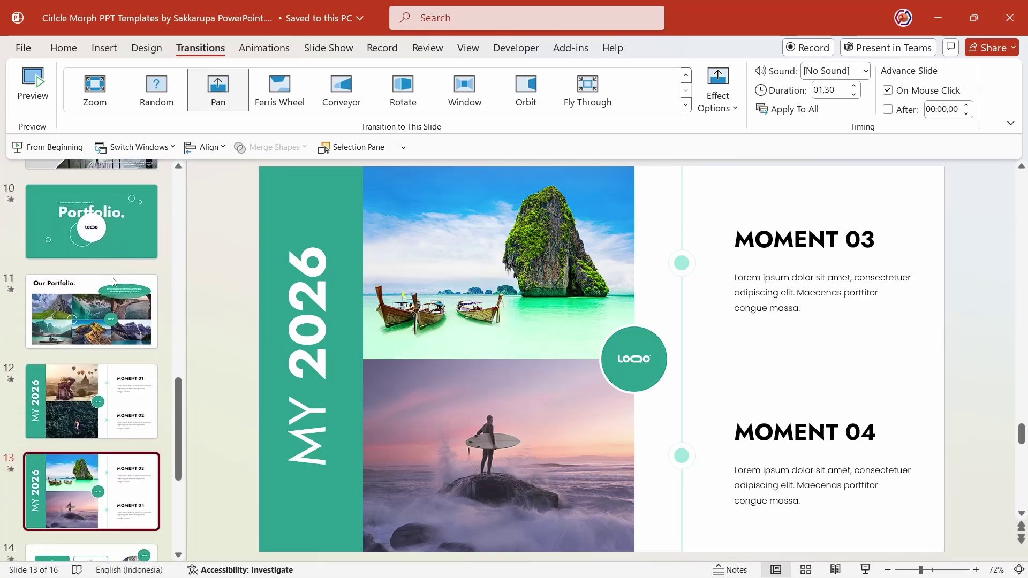
scroll(129, 306, down, 3)
- Check the links text box on slide 16, Free Resources
click(93, 494)
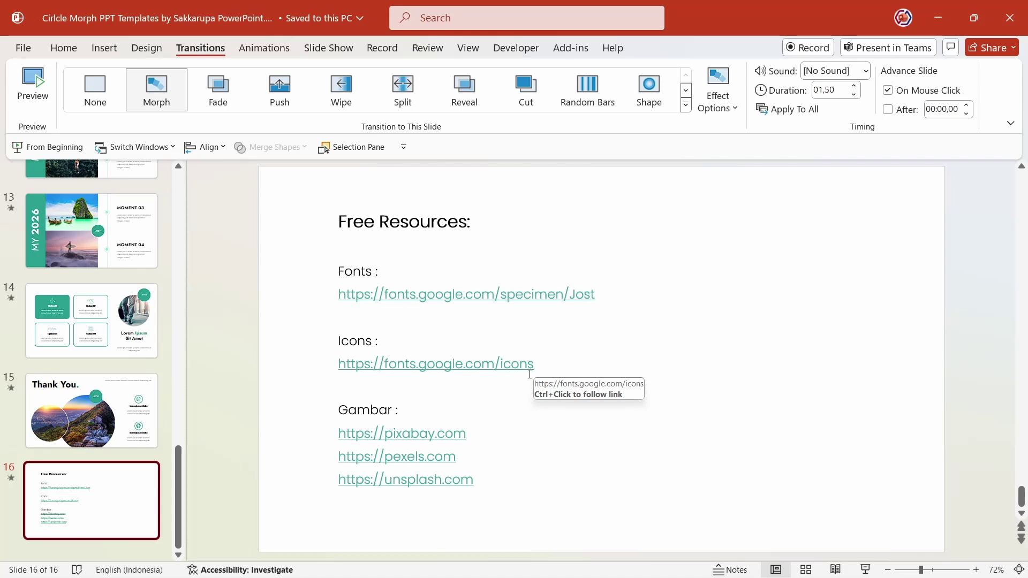
click(100, 57)
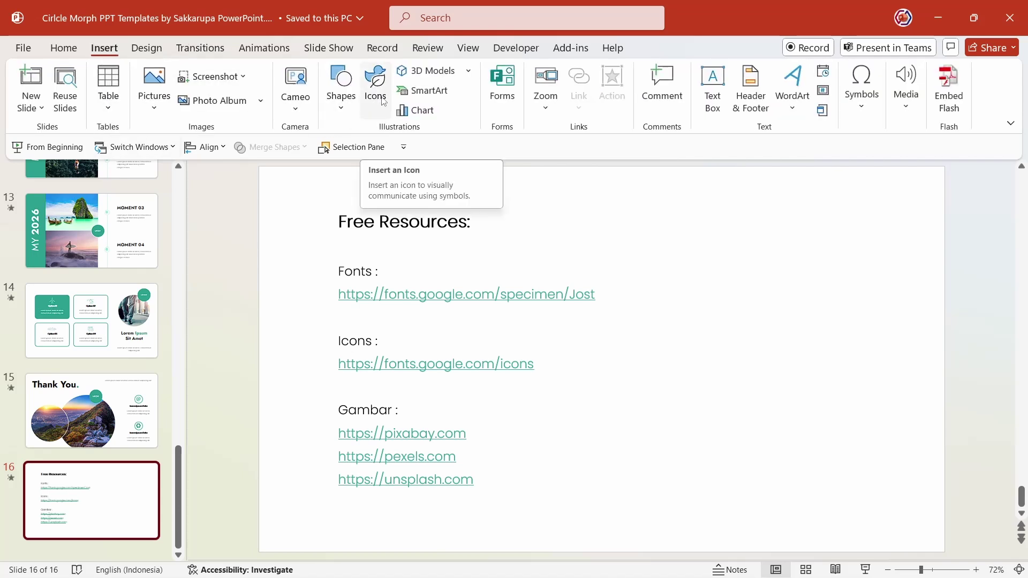
click(500, 433)
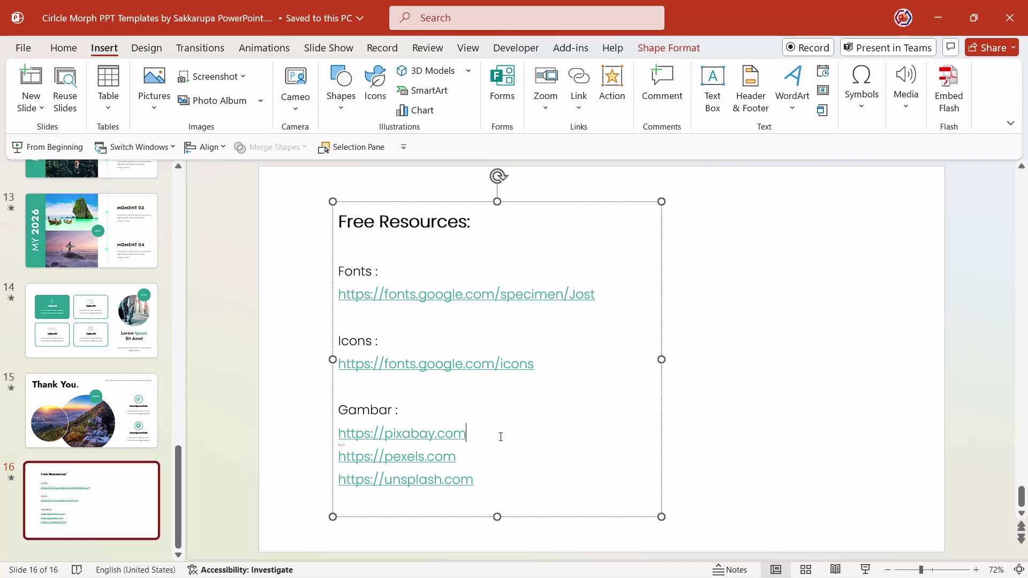
click(503, 454)
click(517, 469)
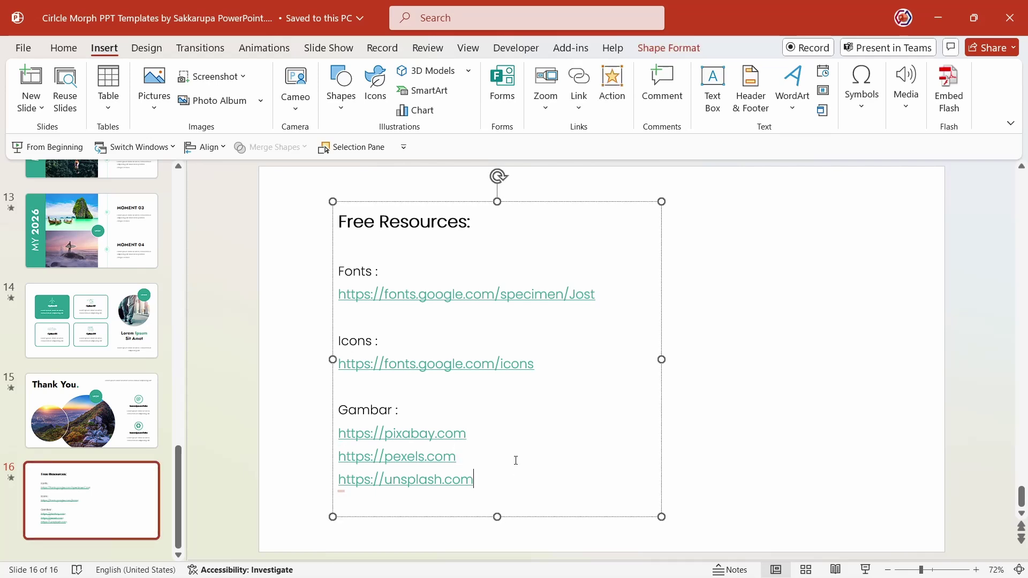
click(717, 380)
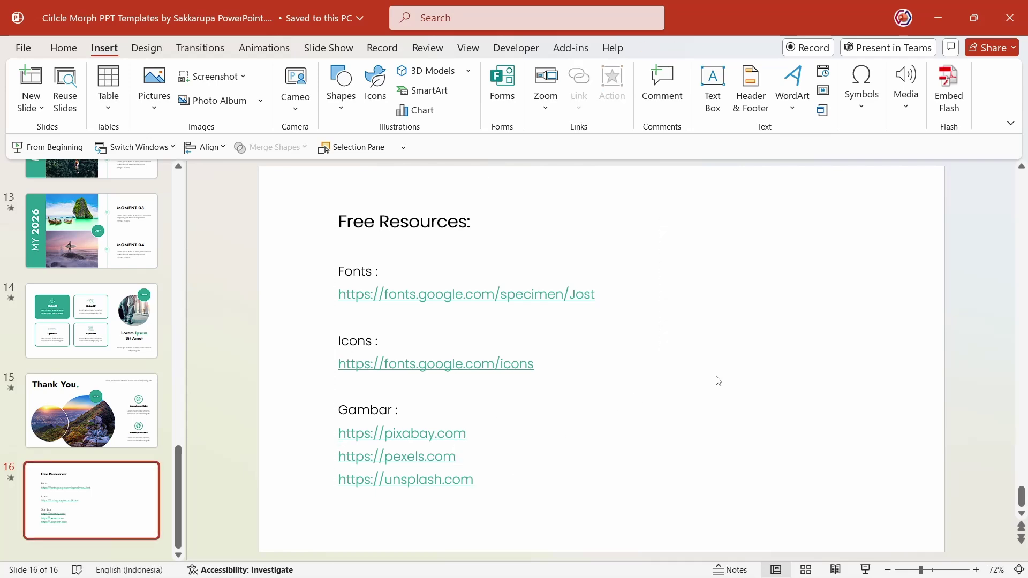
- Return to slide 2, the 'Hi there, Message' slide
scroll(92, 330, up, 3)
scroll(91, 330, up, 3)
scroll(91, 330, up, 3)
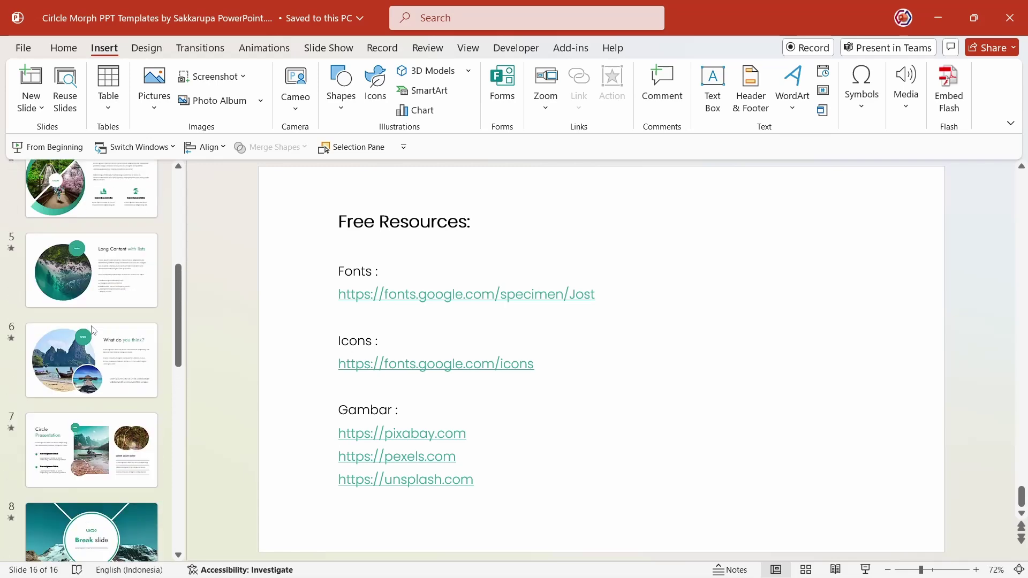
scroll(91, 330, up, 1)
scroll(92, 330, up, 2)
scroll(92, 330, up, 1)
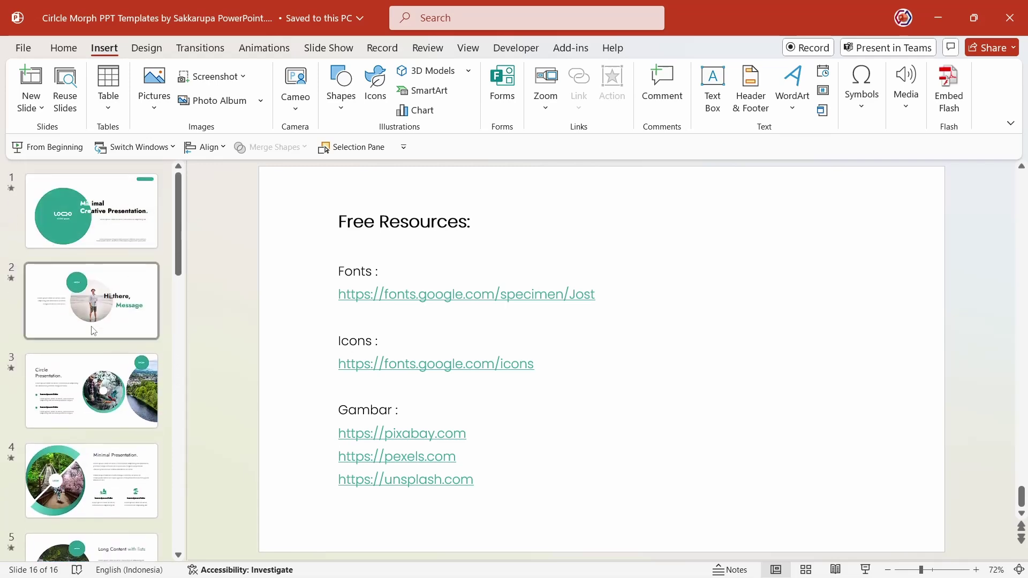
click(94, 330)
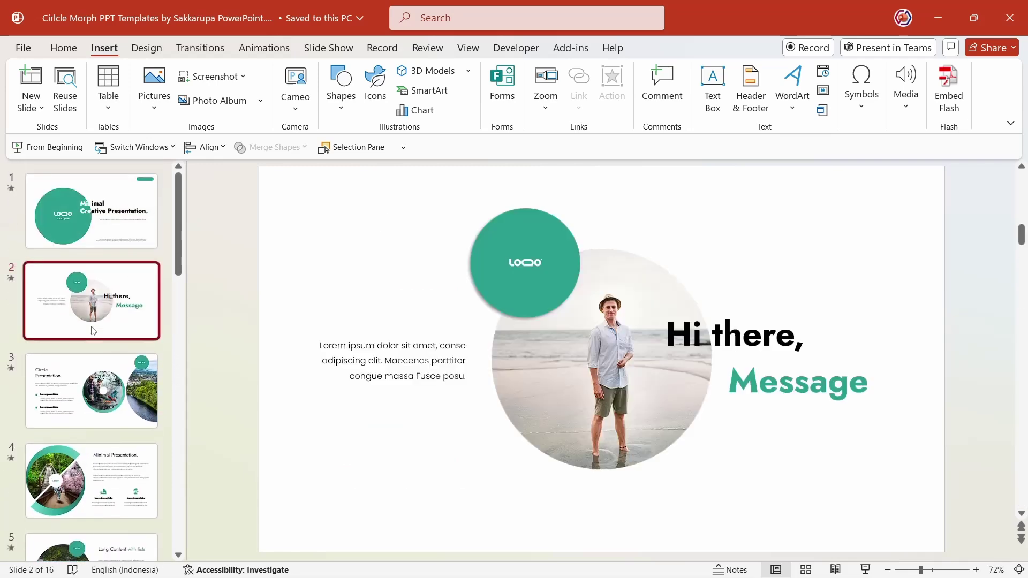
- Apply the Pink Mauvelous colour scheme from the Design variants and review the recoloured slides
click(144, 48)
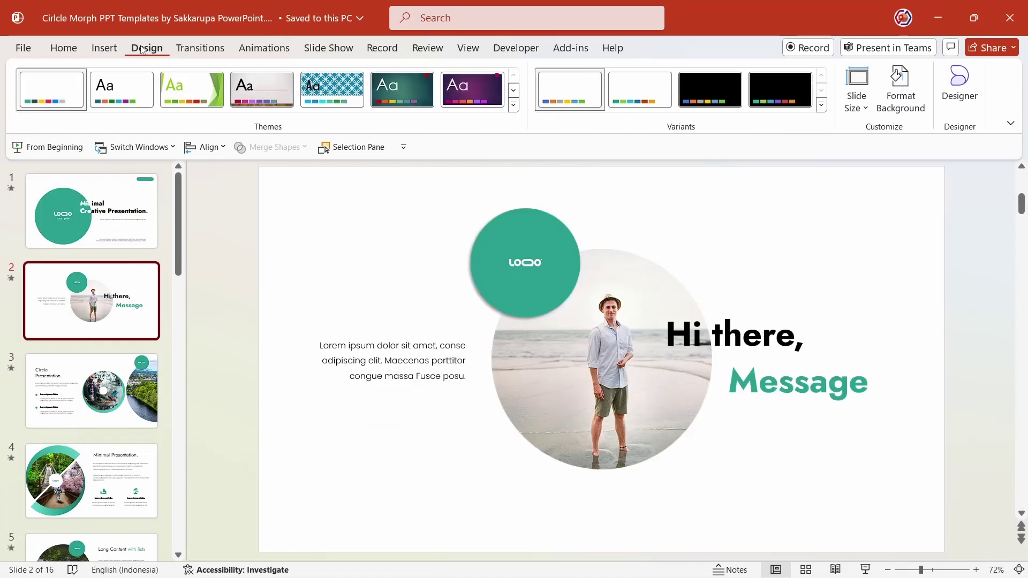
click(822, 106)
mouse_move(610, 130)
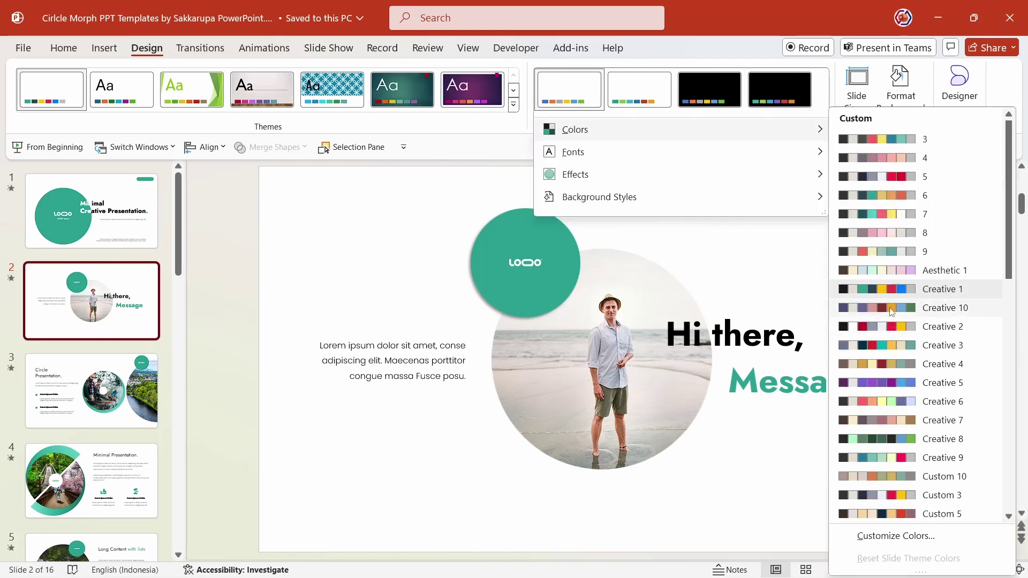
scroll(891, 310, down, 3)
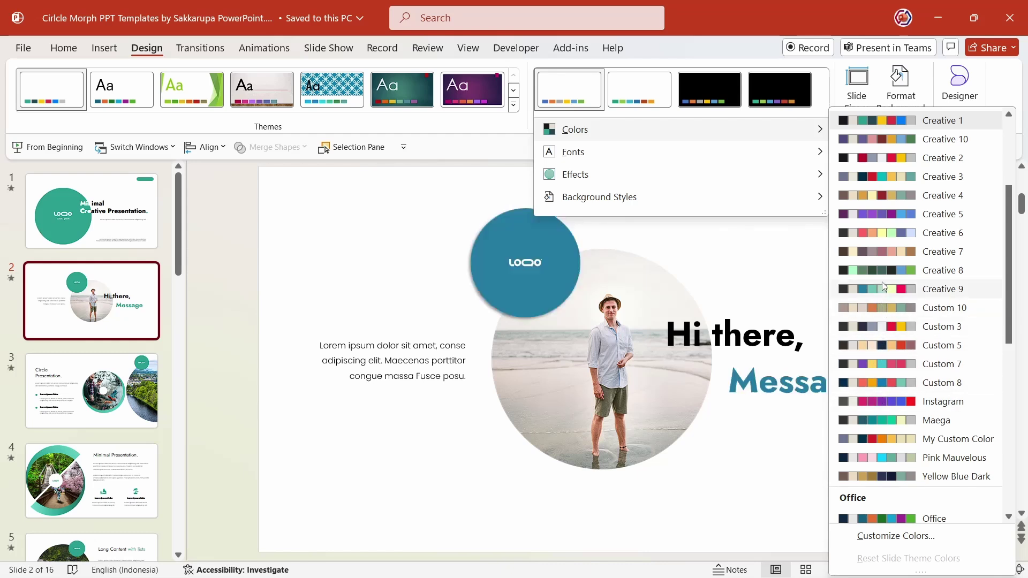
scroll(886, 262, down, 3)
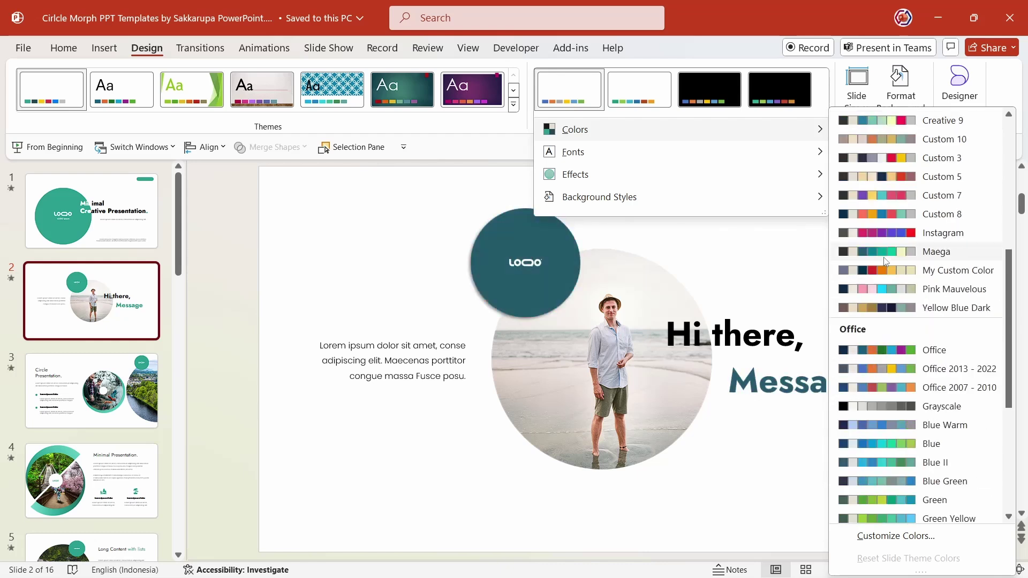
click(886, 289)
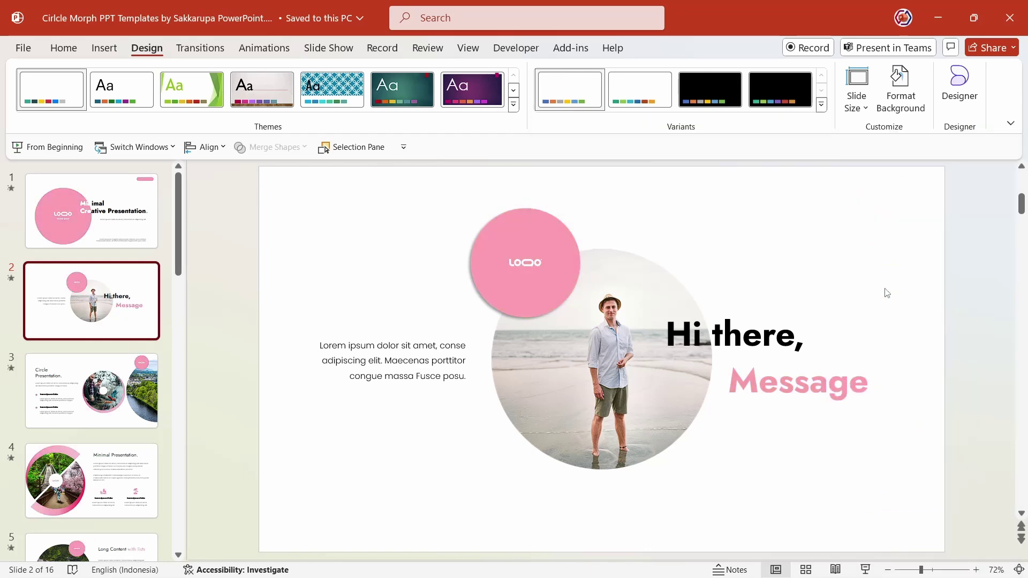
scroll(158, 313, down, 3)
scroll(153, 327, down, 5)
scroll(147, 337, down, 5)
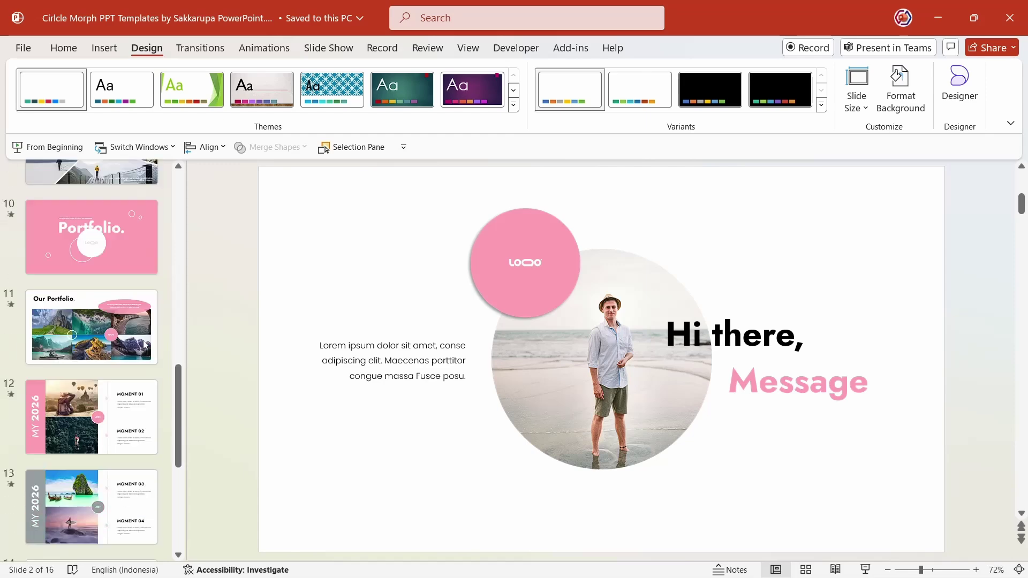
scroll(145, 344, down, 2)
scroll(145, 344, down, 4)
scroll(146, 346, up, 3)
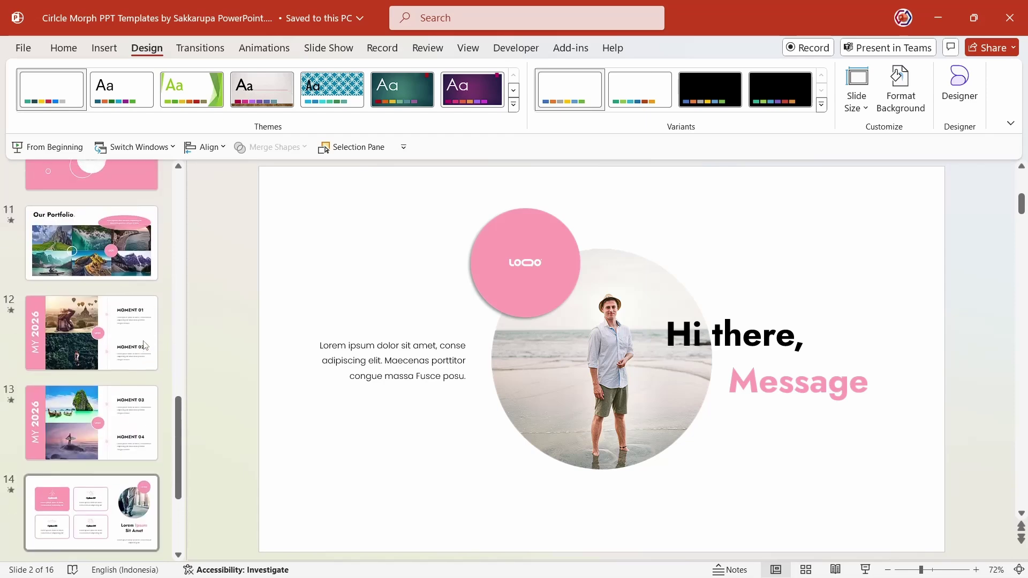
scroll(146, 345, up, 6)
scroll(146, 346, up, 6)
scroll(145, 345, up, 3)
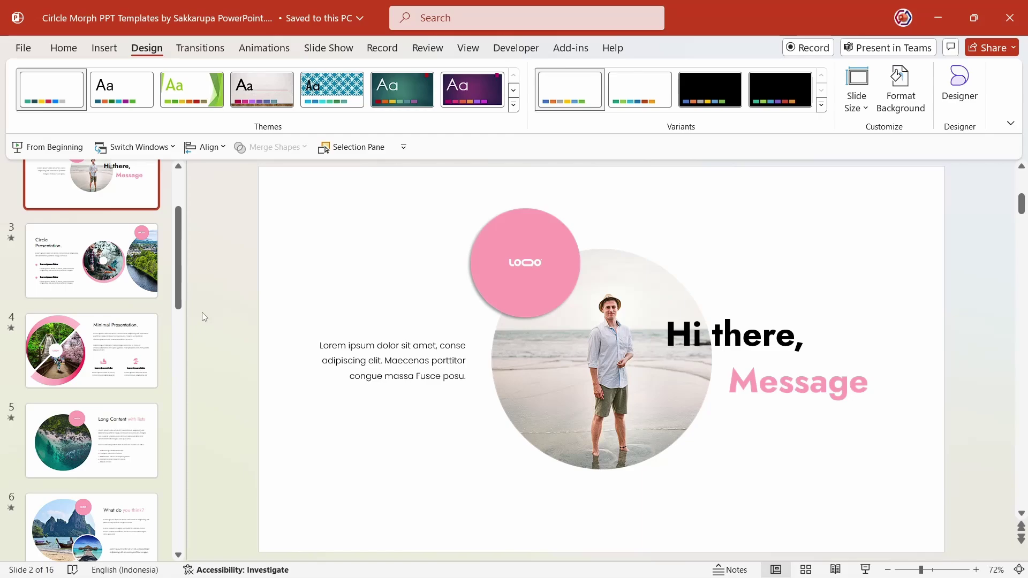
- Play the slideshow from the beginning, starting on the Minimal Creative Presentation title slide
click(48, 147)
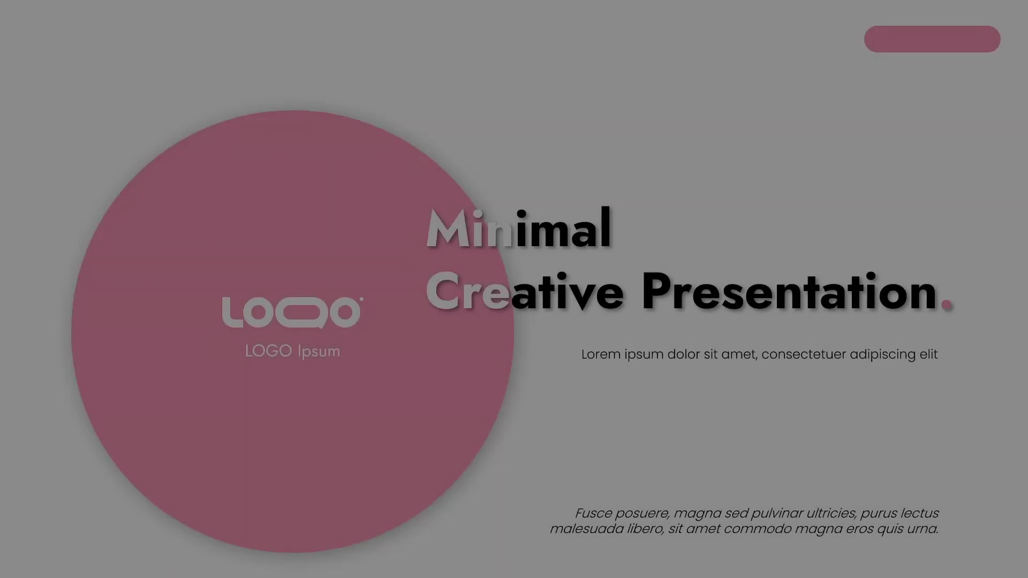